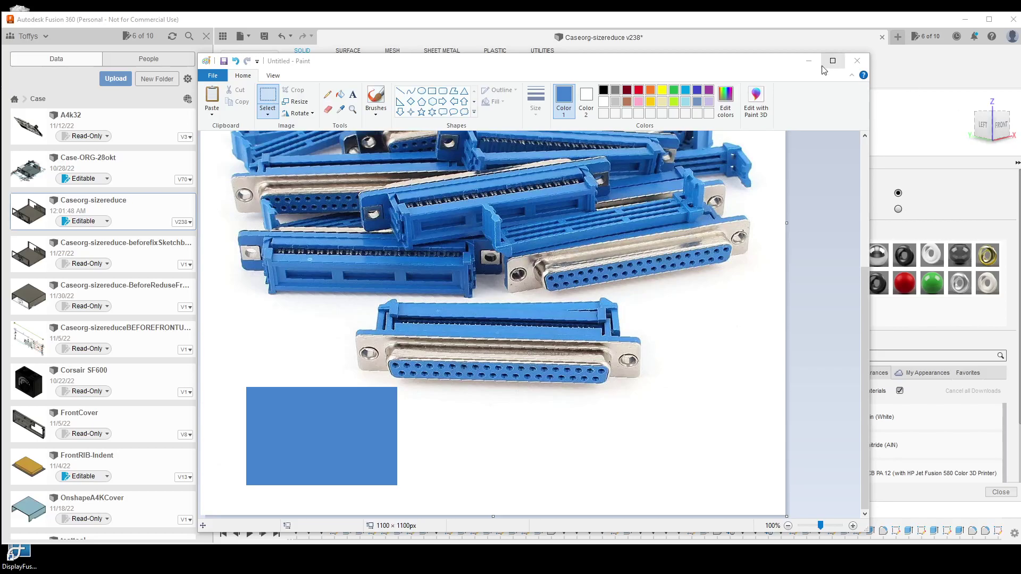
- Switch to Paint and sample the blue of the front connector's pin face in the photo as the foreground color
left_click(809, 60)
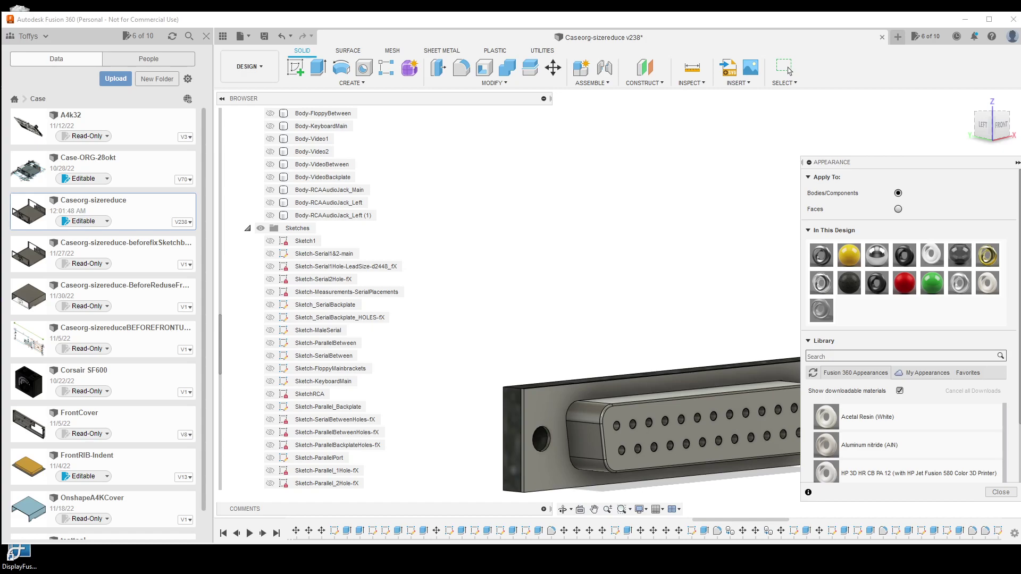
key("alt+Tab")
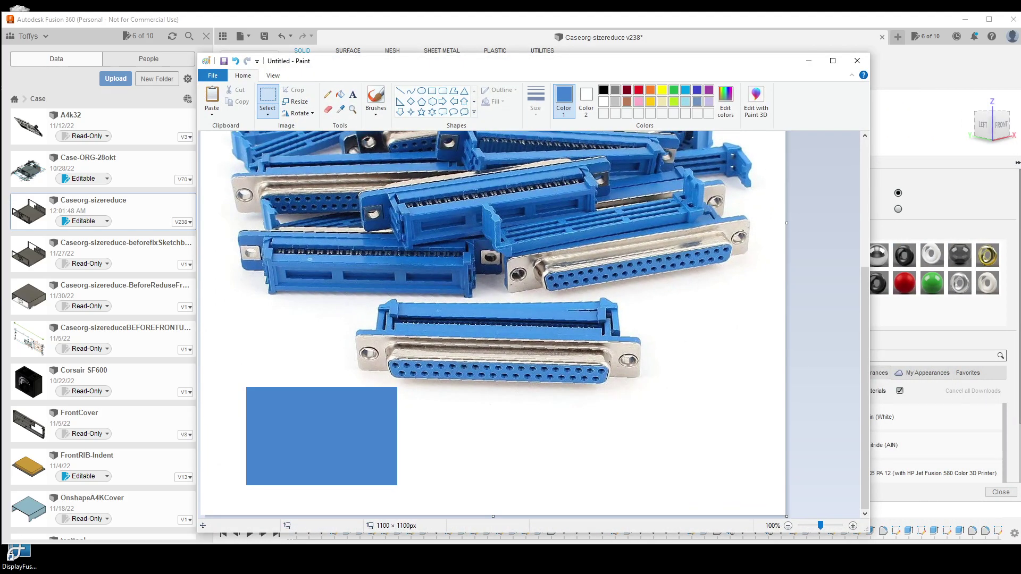
mouse_move(641, 63)
left_mouse_down()
mouse_move(746, 72)
mouse_move(885, 135)
mouse_move(880, 152)
left_mouse_up()
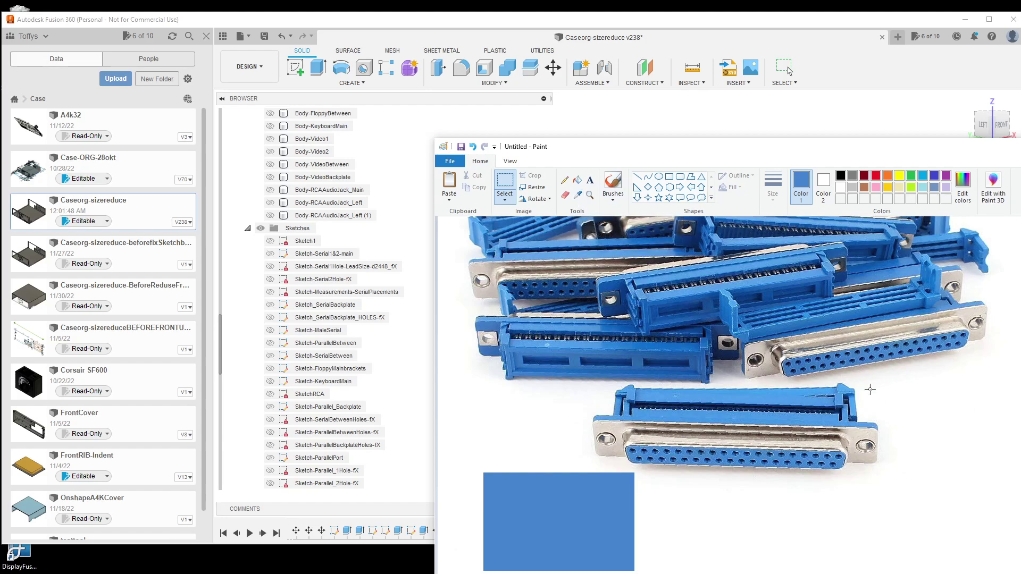
left_click(577, 200)
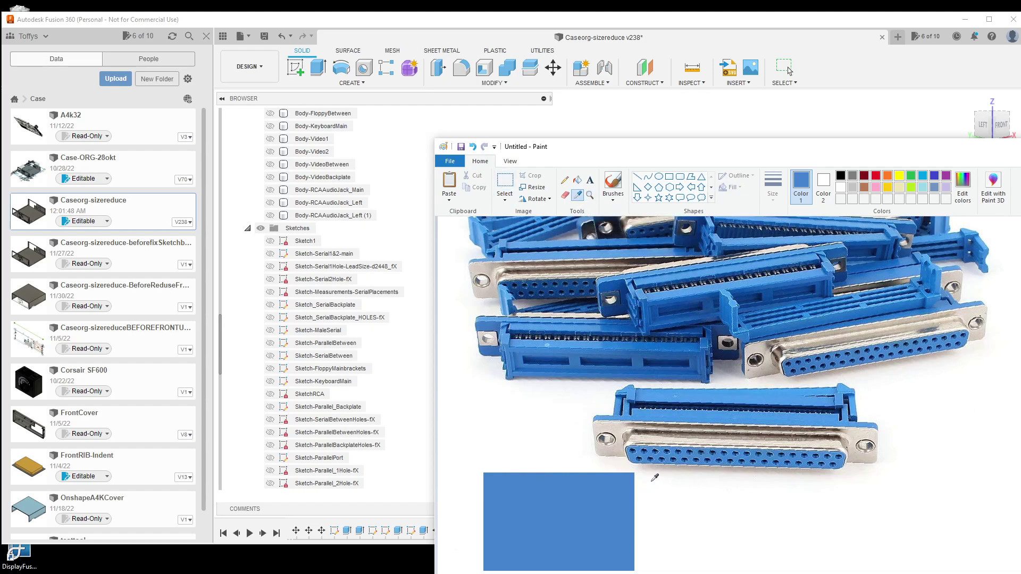
left_click(633, 457)
left_click(802, 185)
- Check the sampled blue's red, green and blue values in the color editor, cancel it and switch back to Fusion 360
left_click(963, 197)
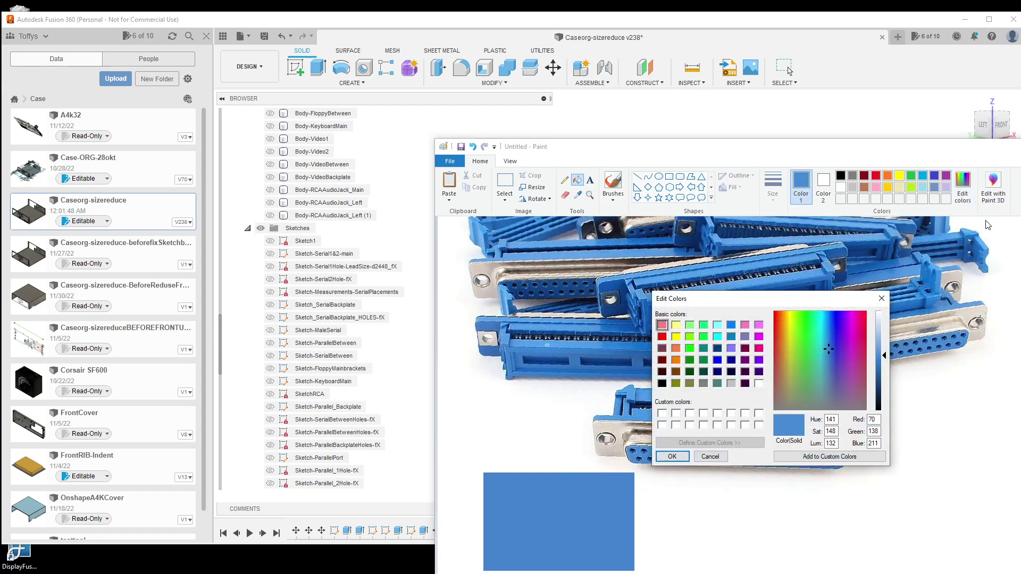
double_click(874, 419)
left_click_drag(880, 431, 876, 432)
double_click(874, 443)
left_click(723, 455)
left_click(789, 71)
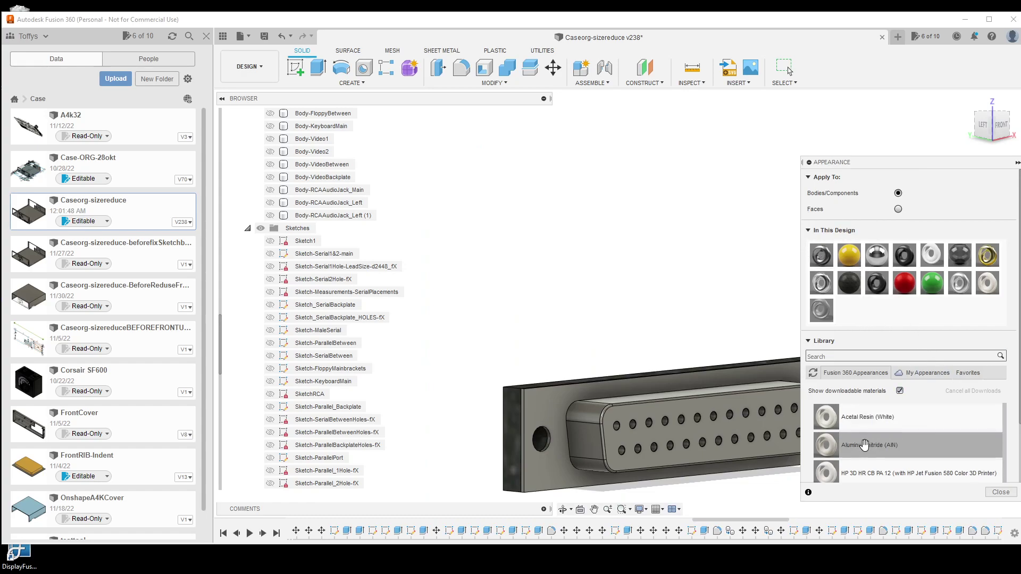
- Try to add the Nylon 6-6 (White) library appearance to the design's appearances
scroll(889, 445, "down", 5)
scroll(889, 446, "down", 1)
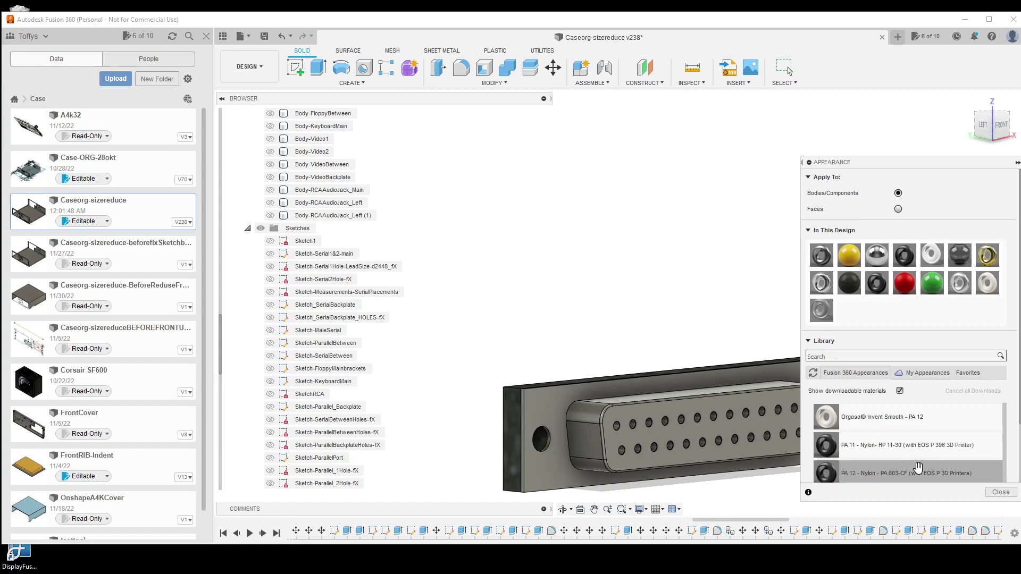
scroll(916, 473, "up", 1)
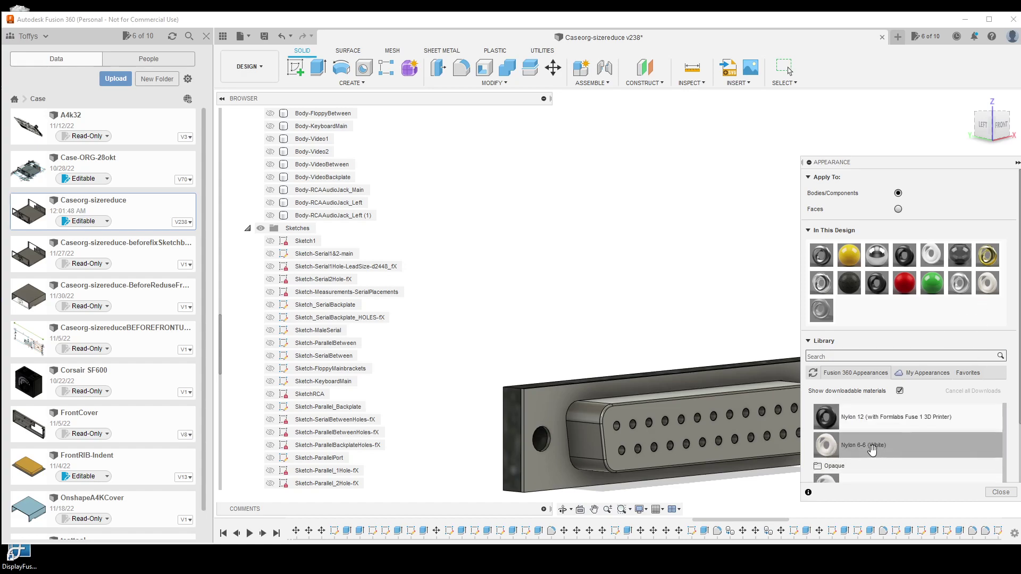
left_click_drag(827, 447, 886, 310)
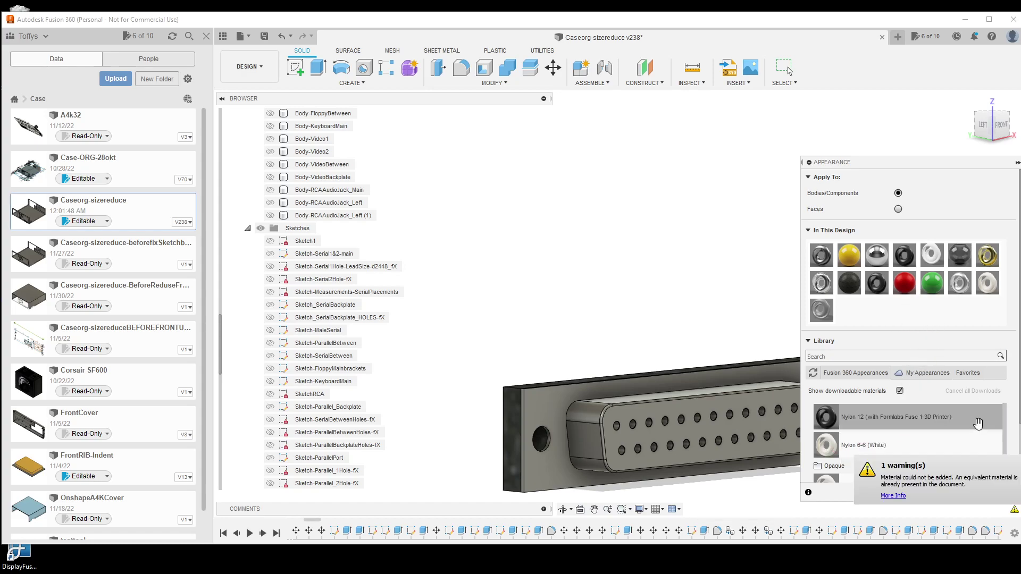
right_click(988, 285)
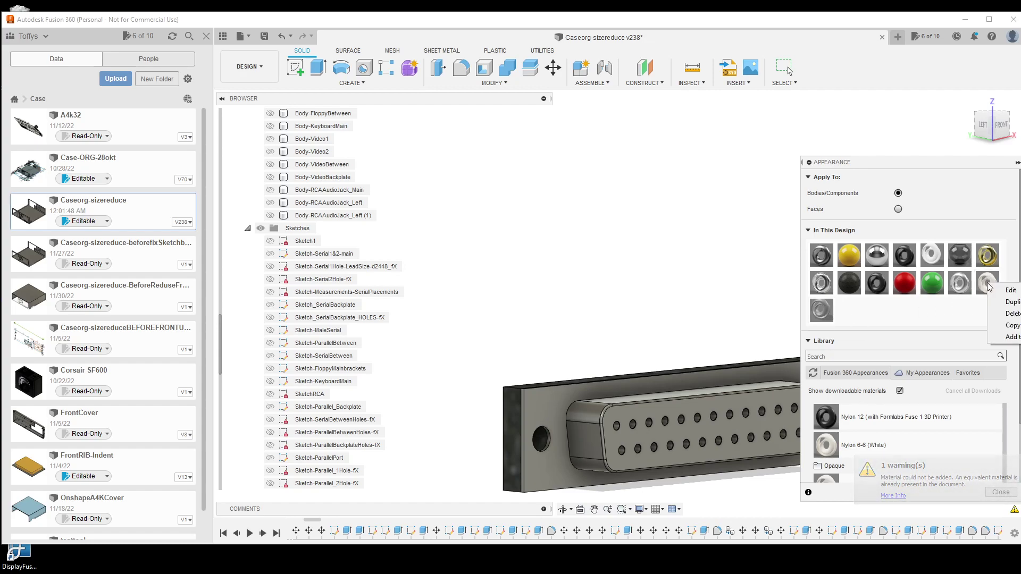
left_click(922, 316)
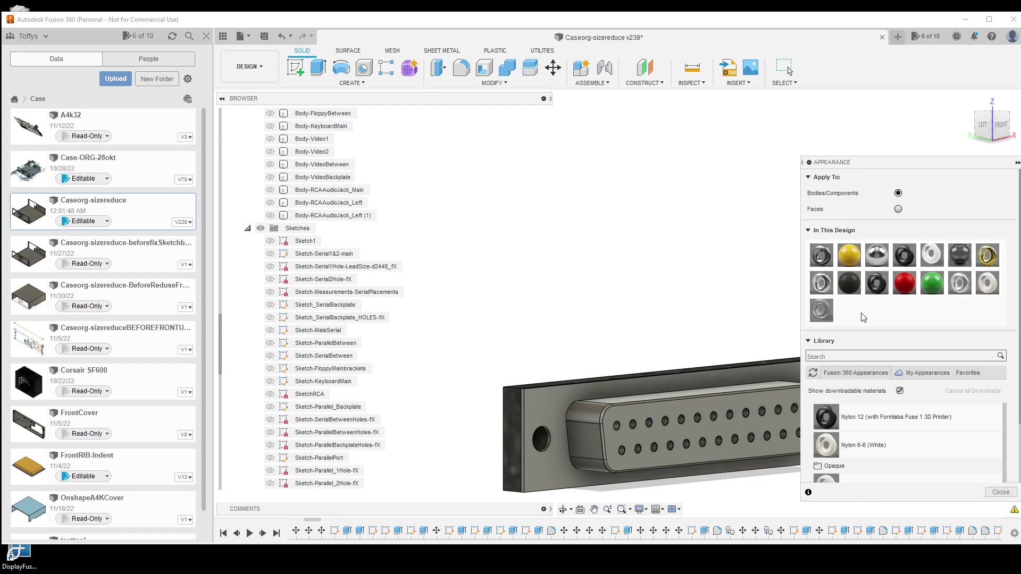
- Open the Nylon 6-6 (Parallel Blue) appearance in the advanced Material Editor and bring up its Color Picker
right_click(823, 312)
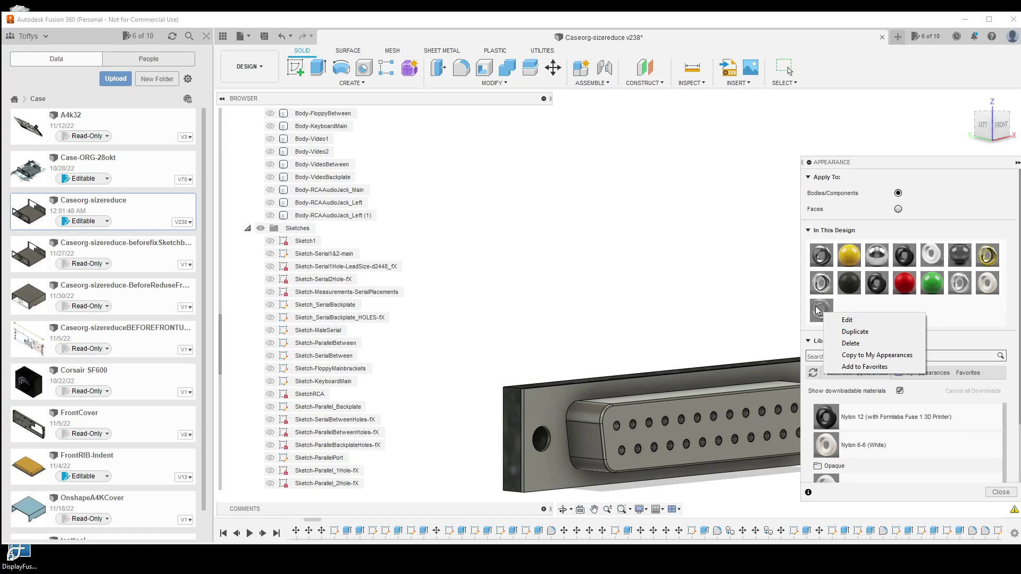
left_click(847, 320)
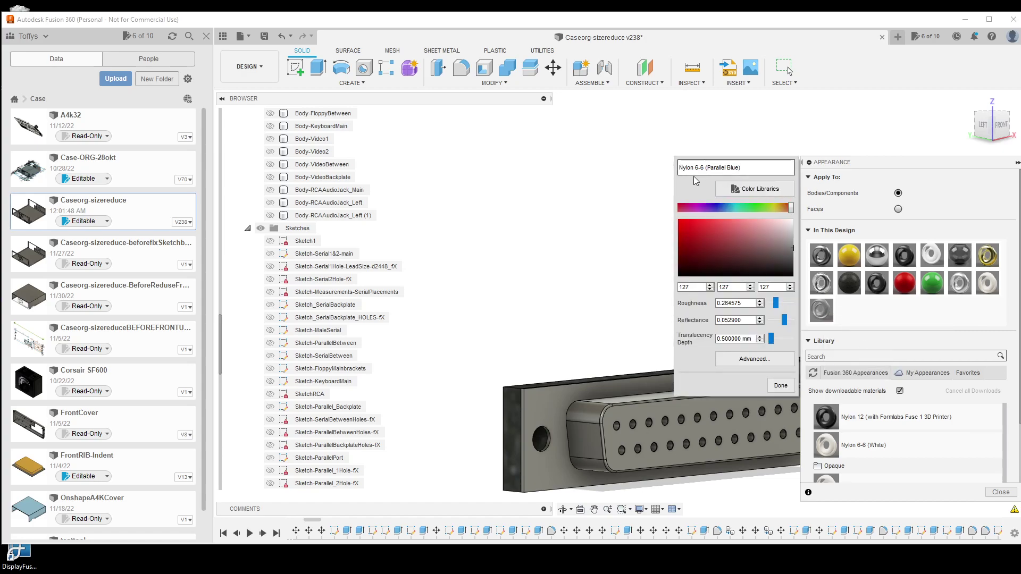
left_click(747, 363)
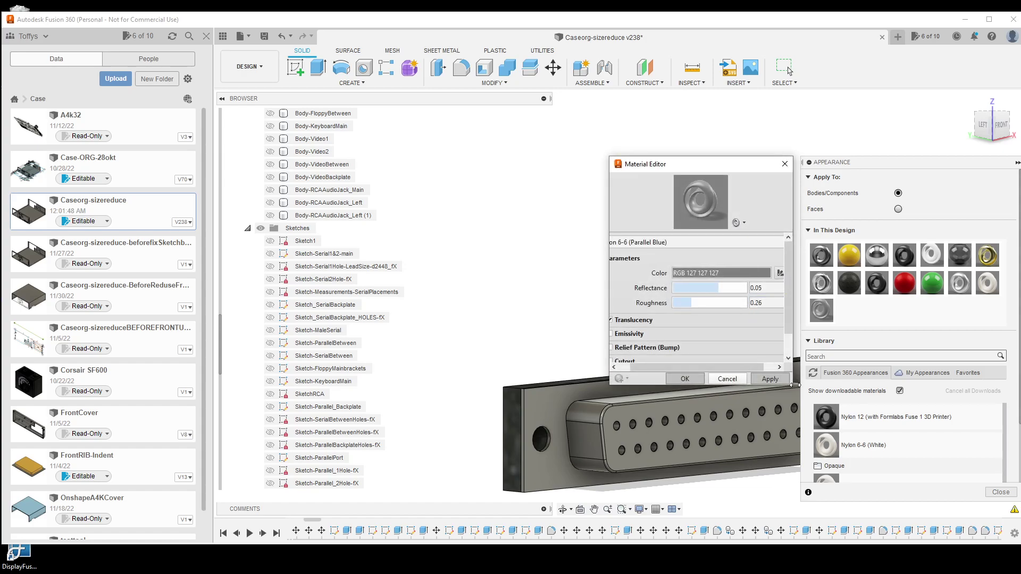
left_click_drag(794, 385, 910, 385)
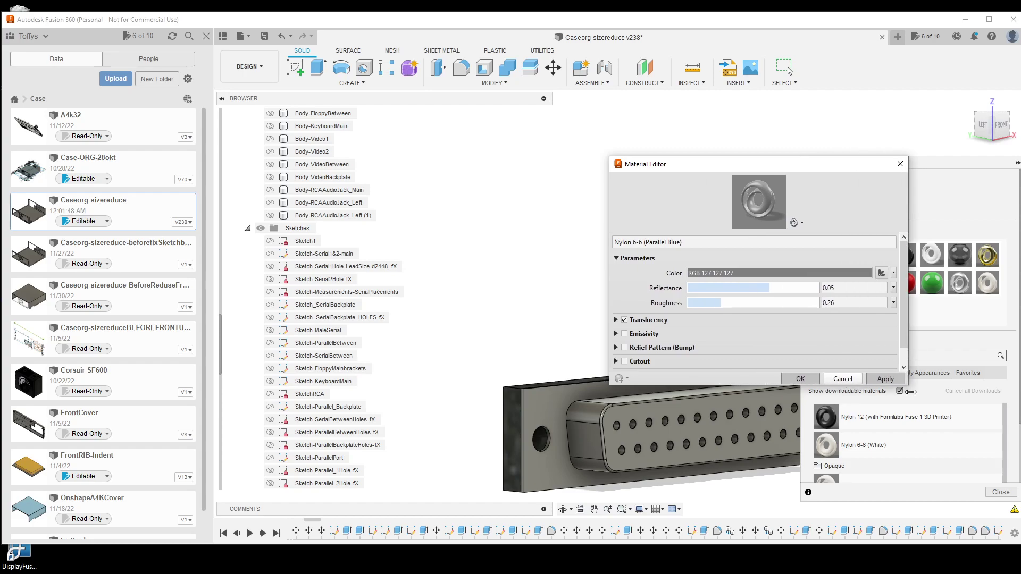
left_click(736, 272)
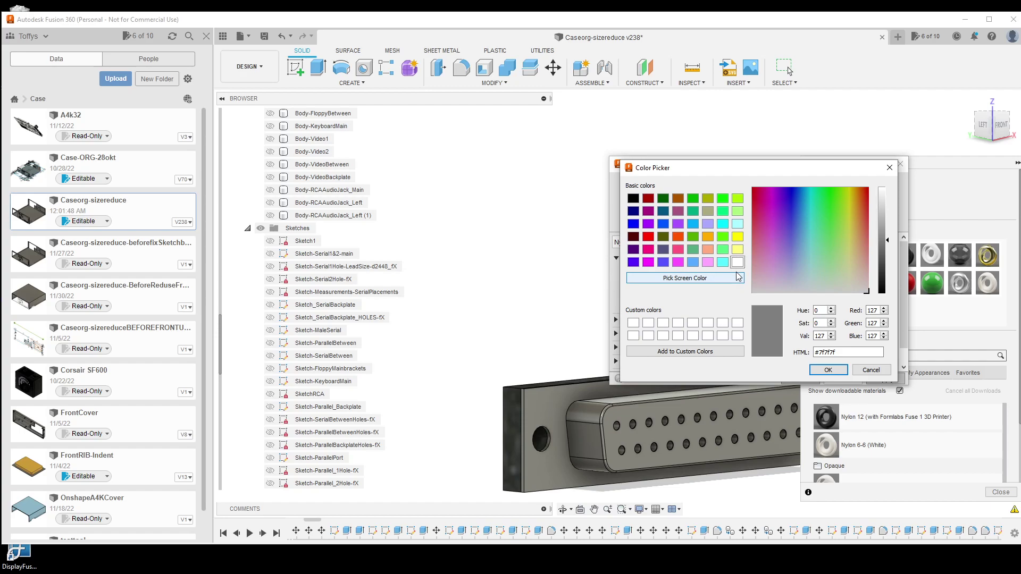
left_click_drag(758, 176, 376, 123)
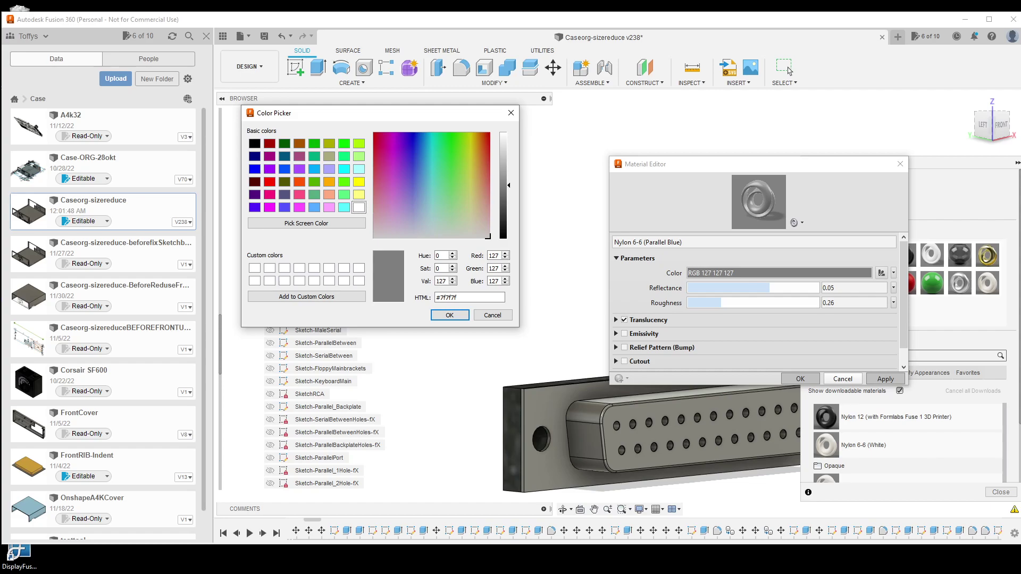
- Display the sampled blue's RGB values in Paint's color editor alongside the Fusion 360 Color Picker
key("alt+Tab")
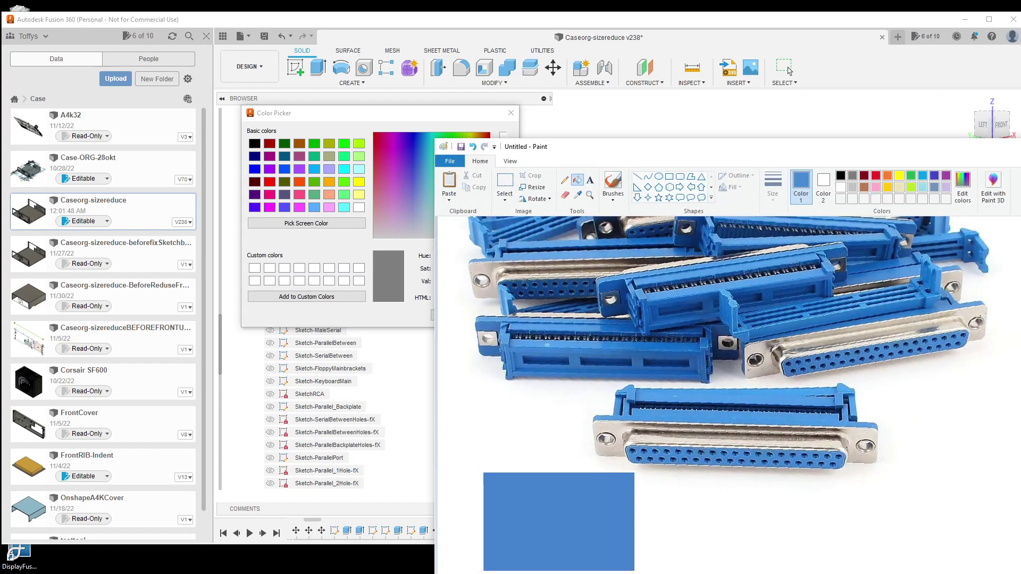
mouse_move(961, 152)
left_mouse_down()
mouse_move(1020, 153)
mouse_move(1020, 169)
left_mouse_up()
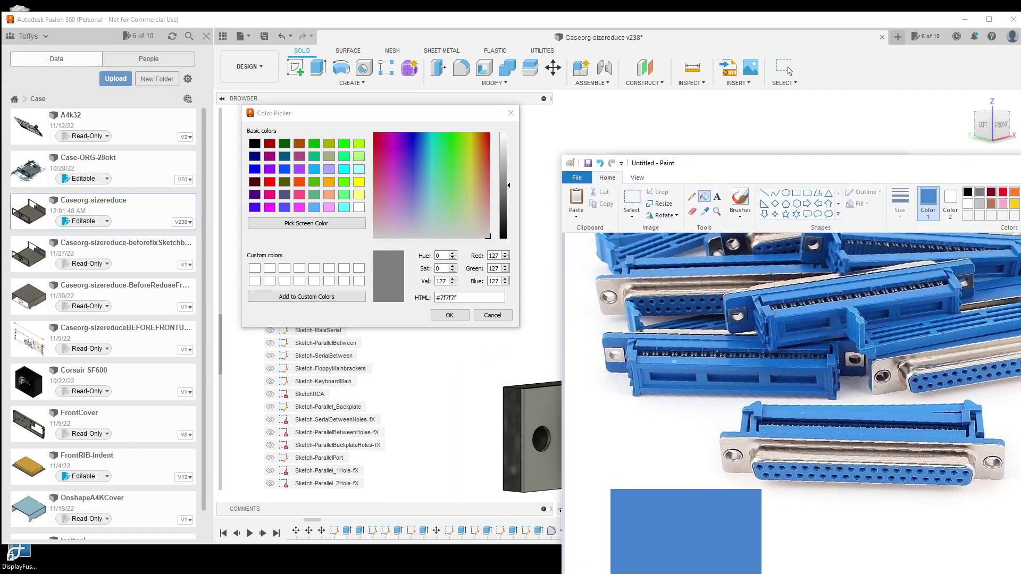
left_click(1020, 204)
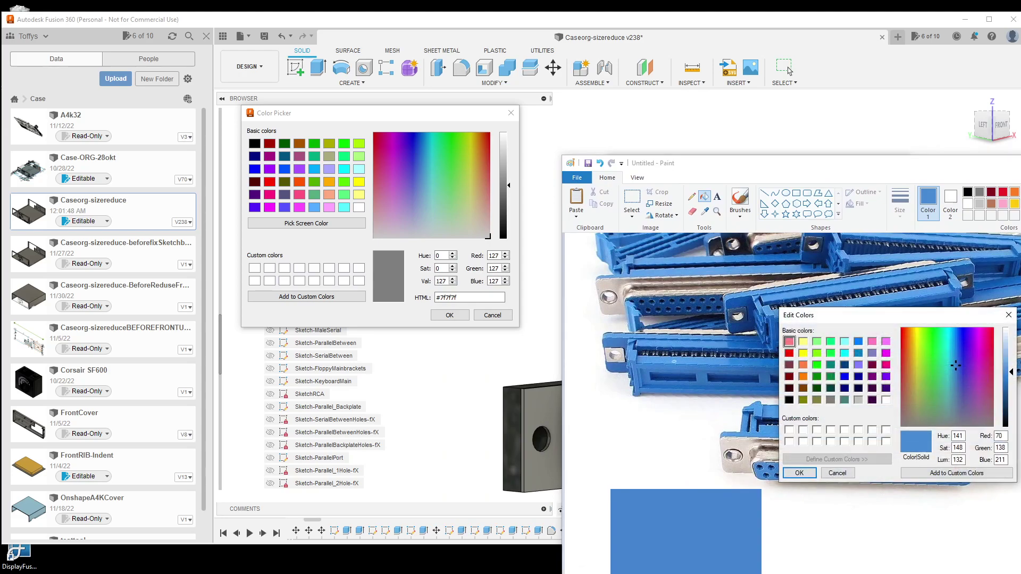
left_click(494, 269)
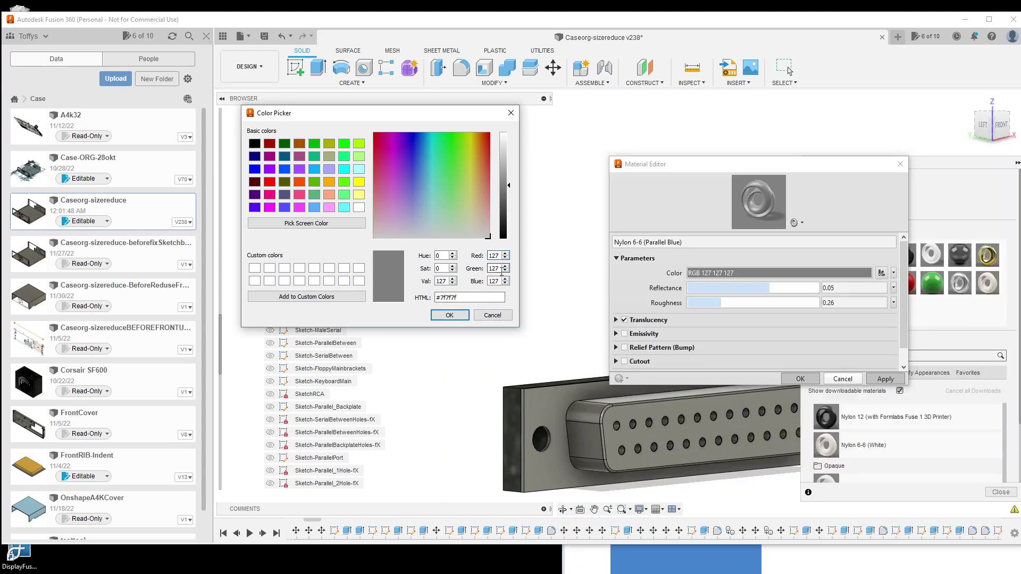
key("shift+Tab")
key("alt+Tab")
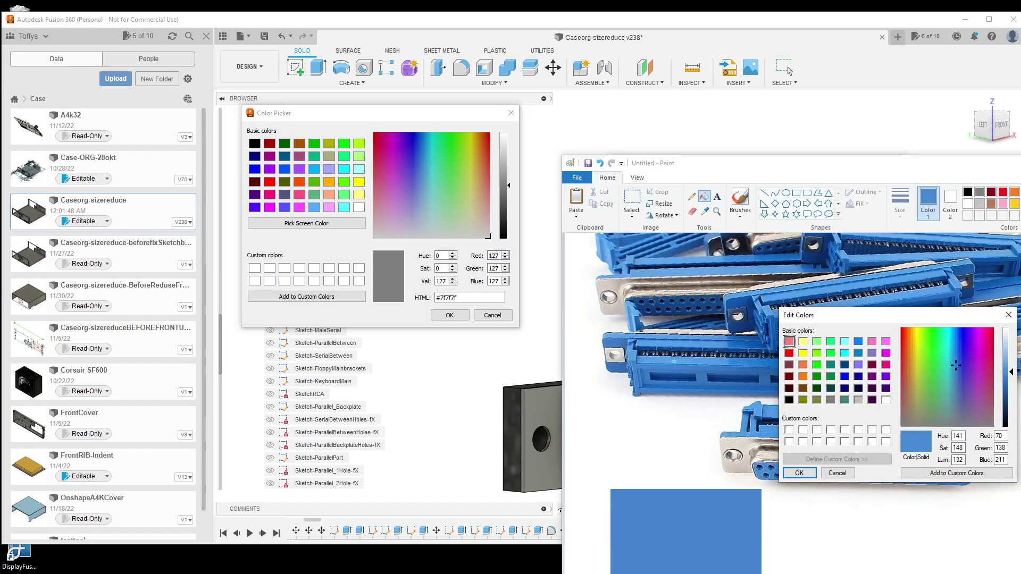
- Set the Nylon 6-6 (Parallel Blue) color to red 70, green 138, blue 211, apply it and close the Material Editor
left_click(498, 256)
key("ctrl+a")
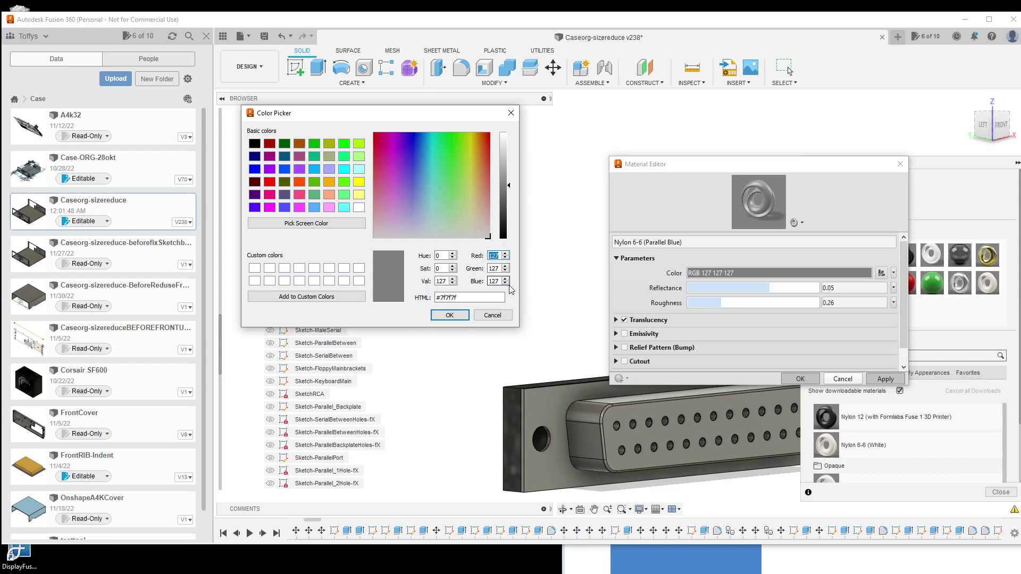
type("70")
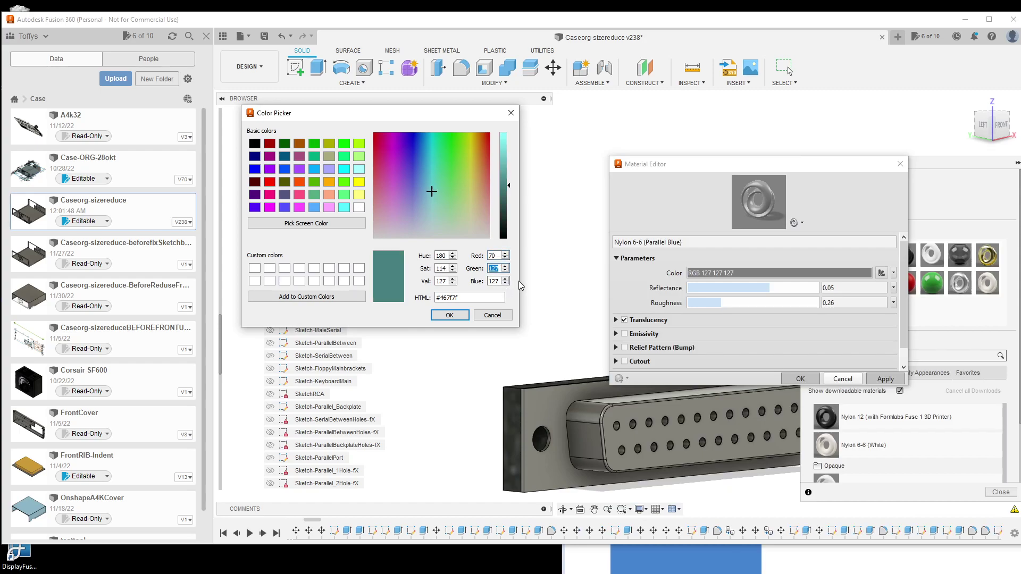
type("138")
left_click(1020, 264)
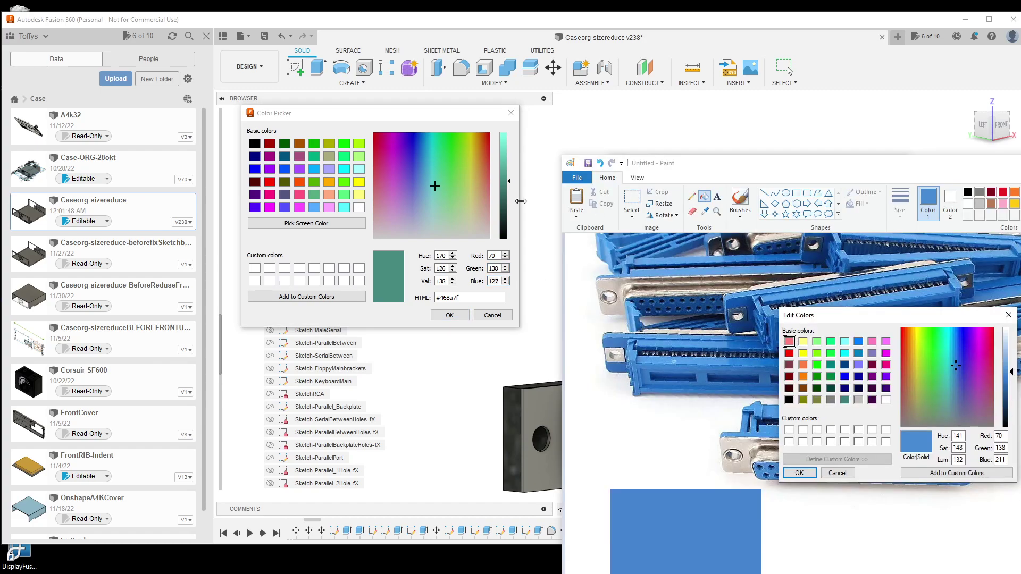
left_click(498, 280)
left_click_drag(489, 281, 507, 281)
type("211")
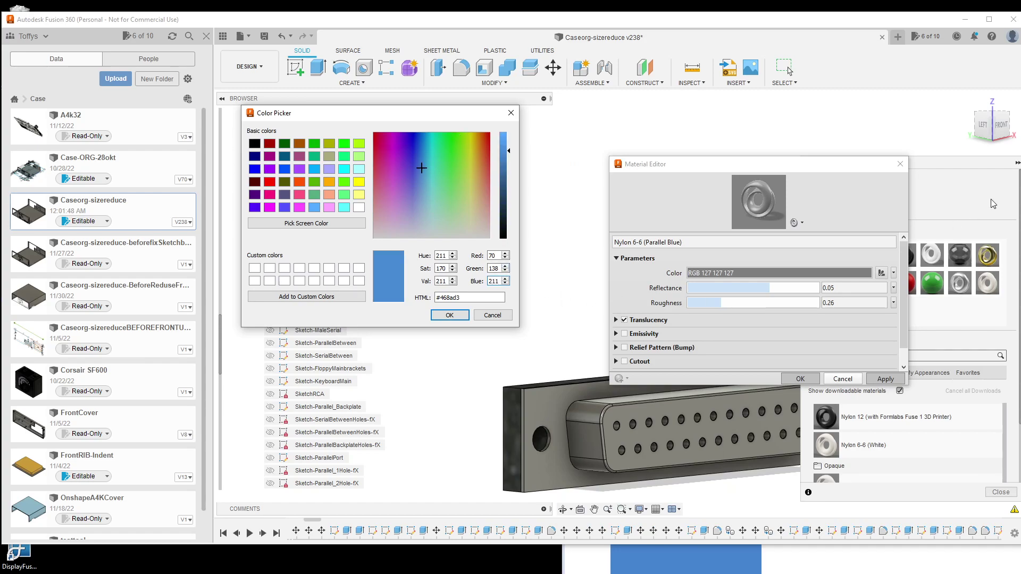
left_click(449, 315)
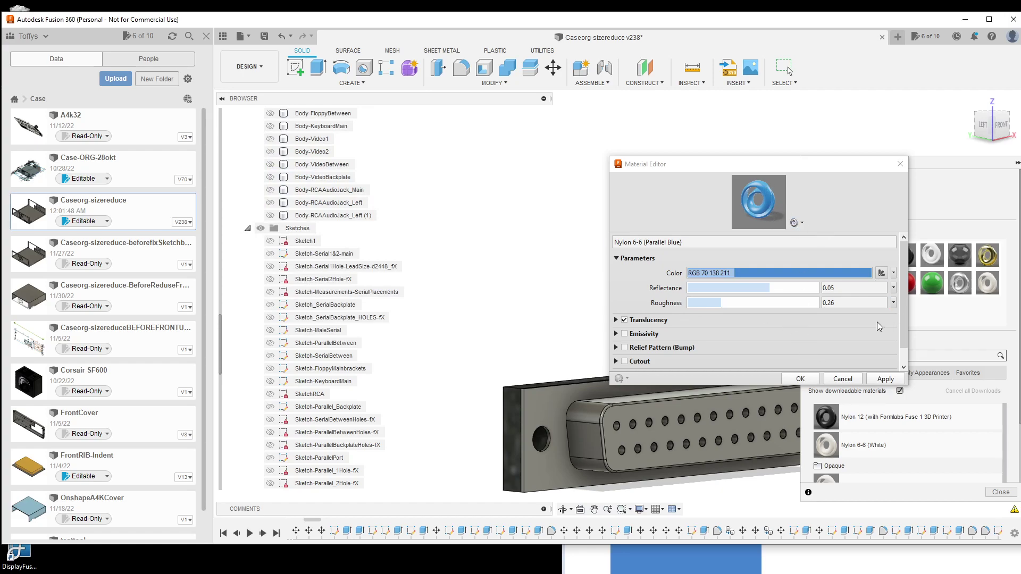
left_click(884, 378)
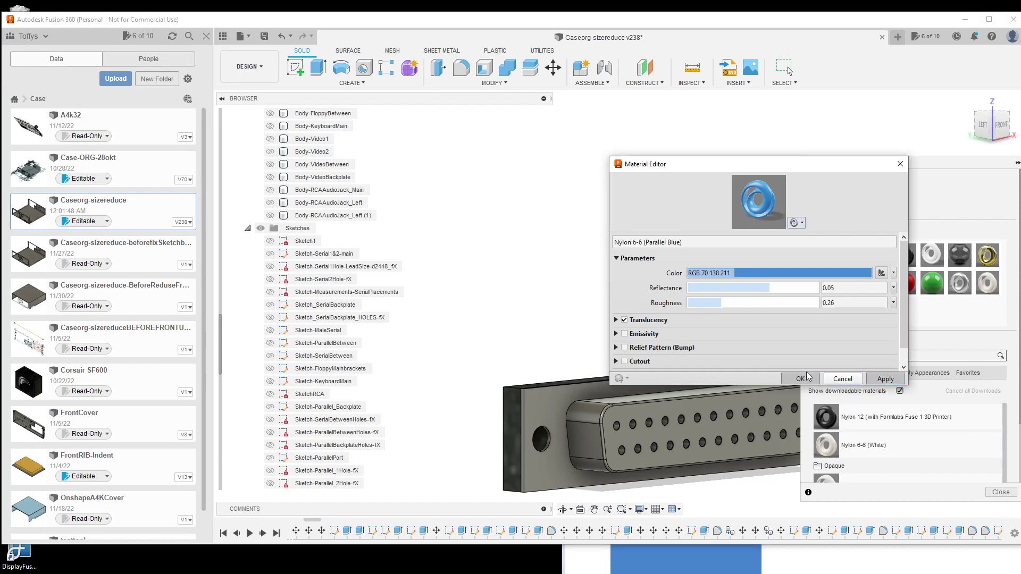
left_click(901, 167)
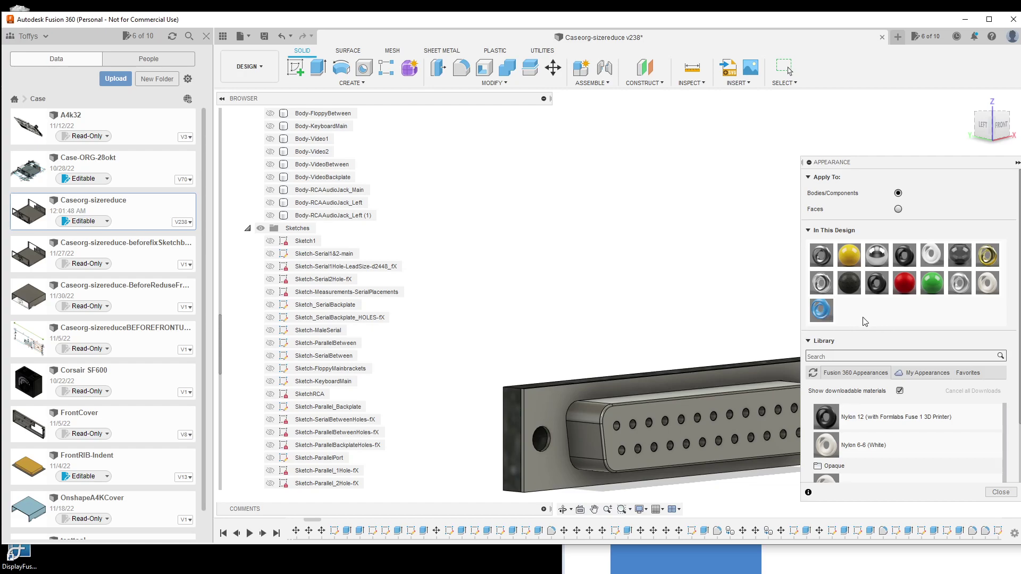
- Apply the Nylon 6-6 (Parallel Blue) appearance to the parallel port's pin insert and close the appearance settings
left_click(681, 407)
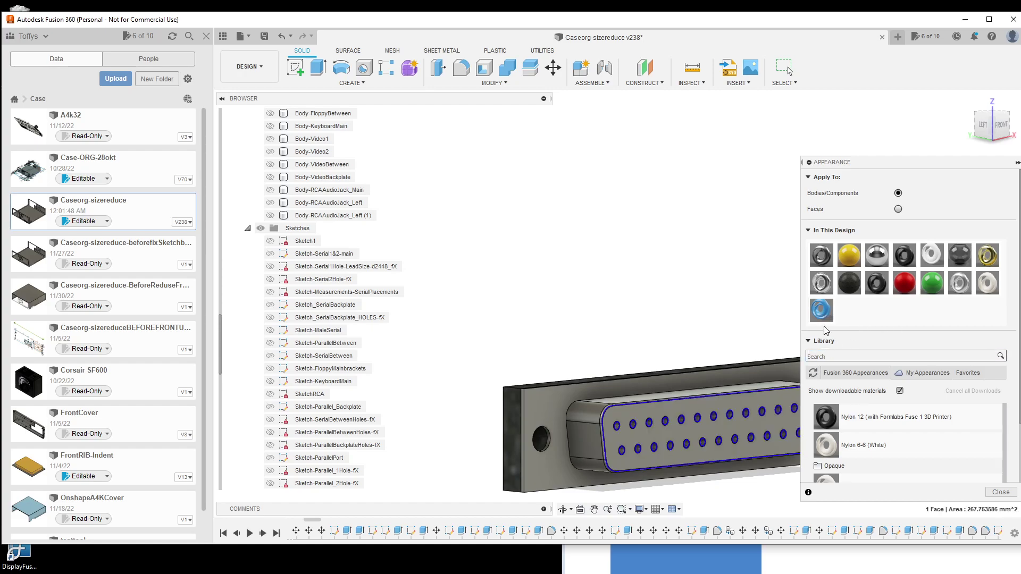
left_click_drag(823, 305, 712, 401)
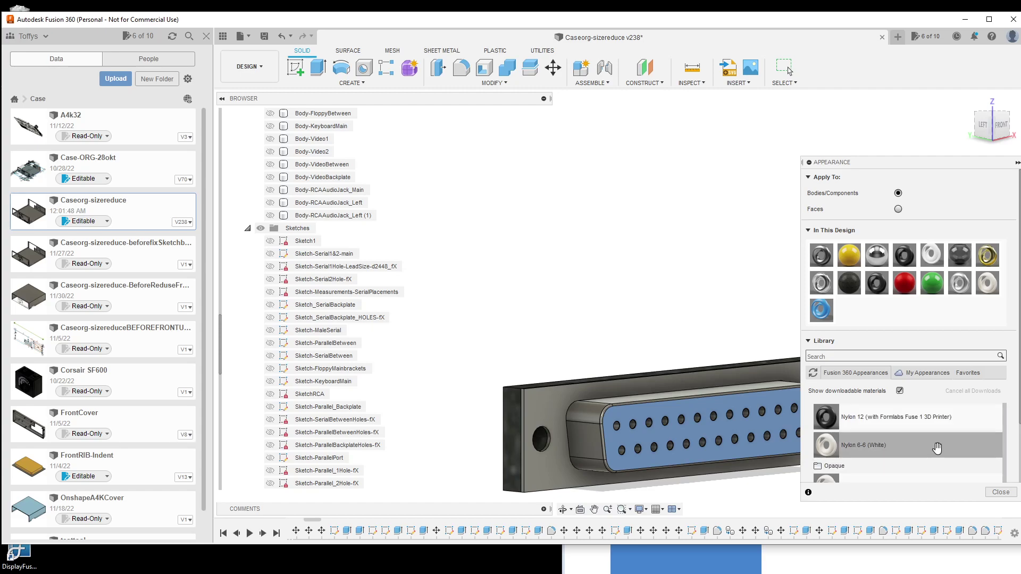
left_click(999, 494)
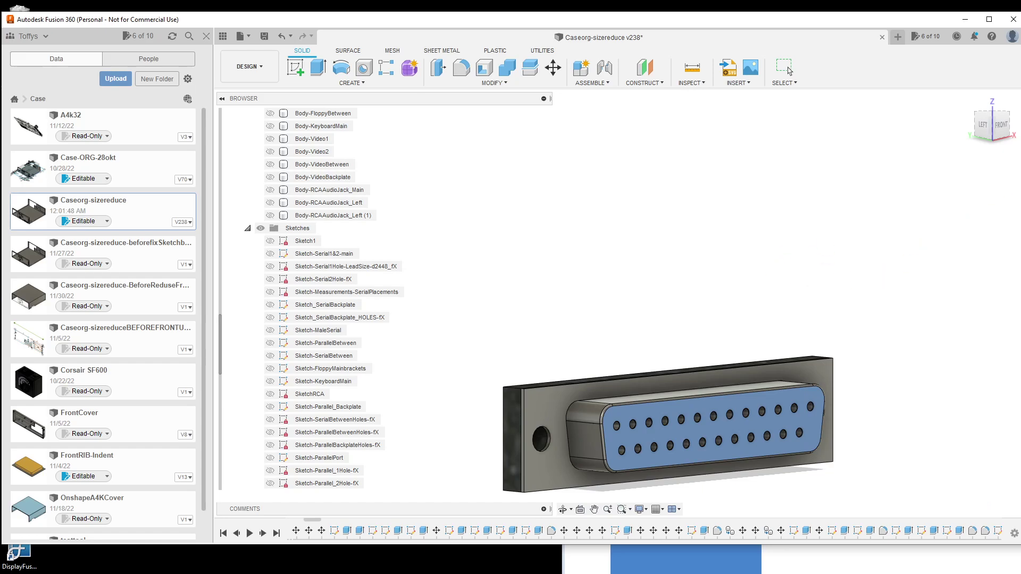
- Switch to Paint, cancel its color editor, move its window aside and return to Fusion 360
key("alt+Tab")
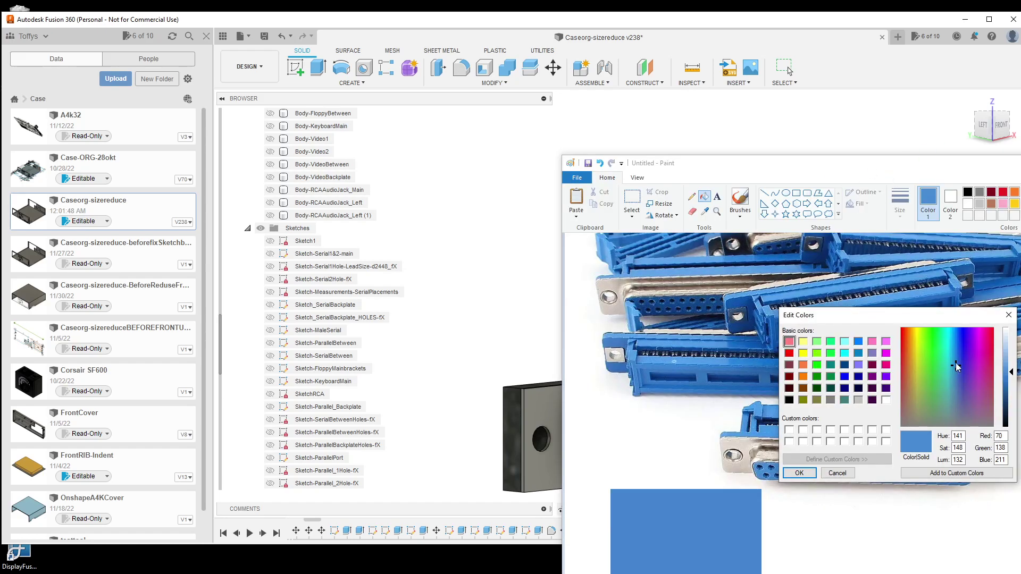
left_click(840, 473)
mouse_move(818, 172)
left_mouse_down()
mouse_move(1000, 90)
mouse_move(1017, 36)
mouse_move(1002, 57)
mouse_move(1018, 58)
mouse_move(938, 95)
left_mouse_up()
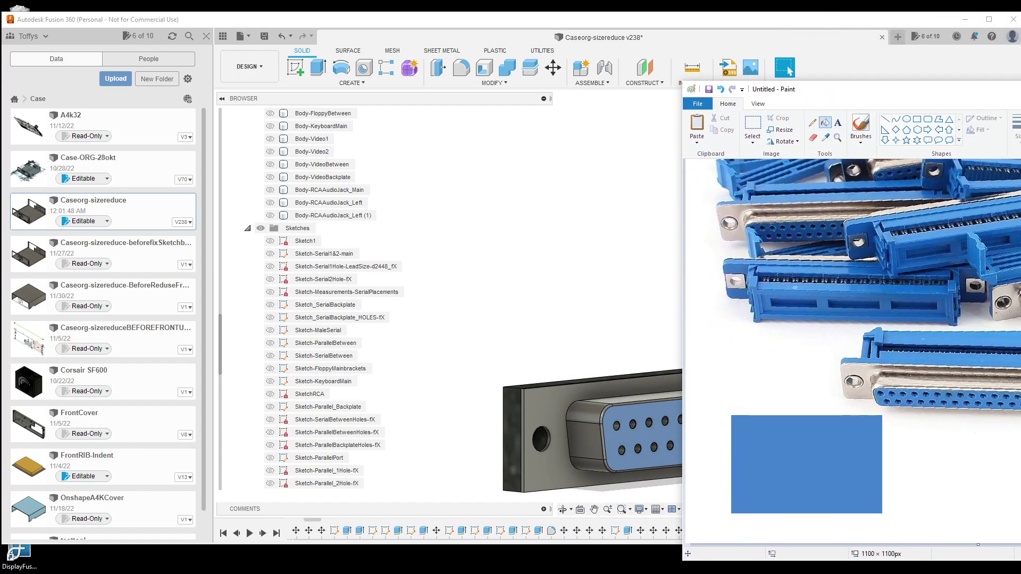
key("alt+Tab")
scroll(891, 442, "down", 2)
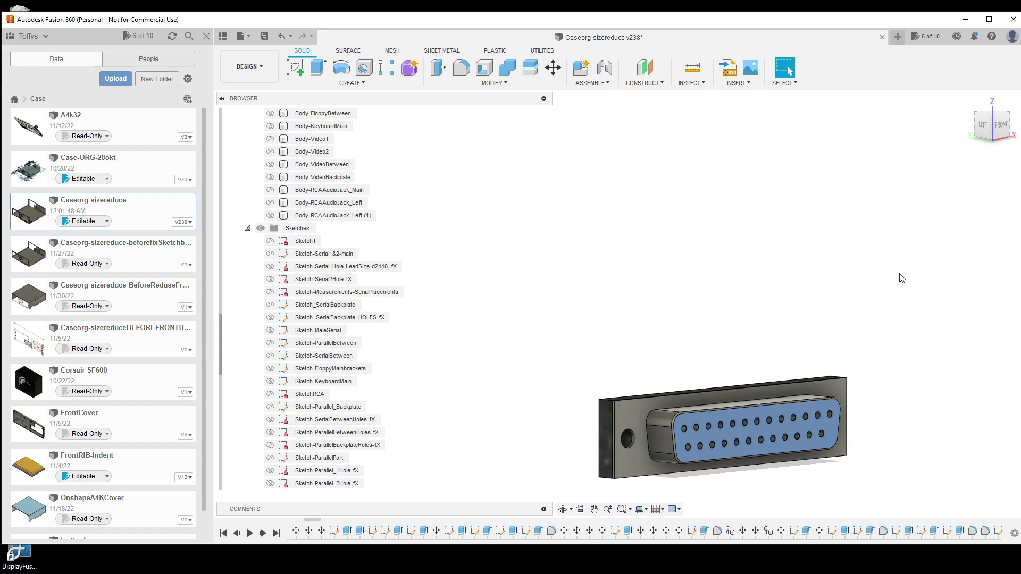
double_click(849, 22)
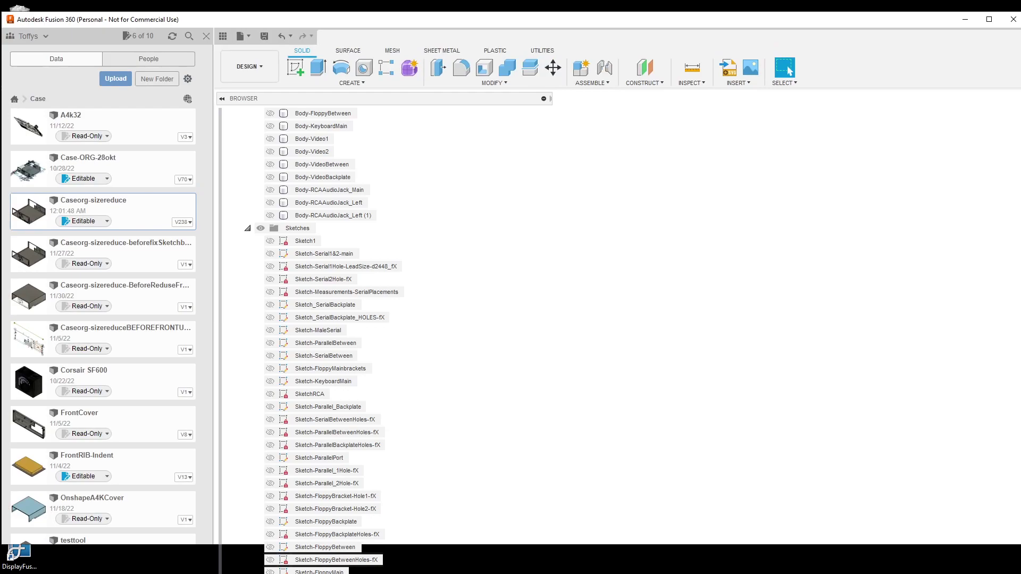
scroll(733, 415, "up", 10)
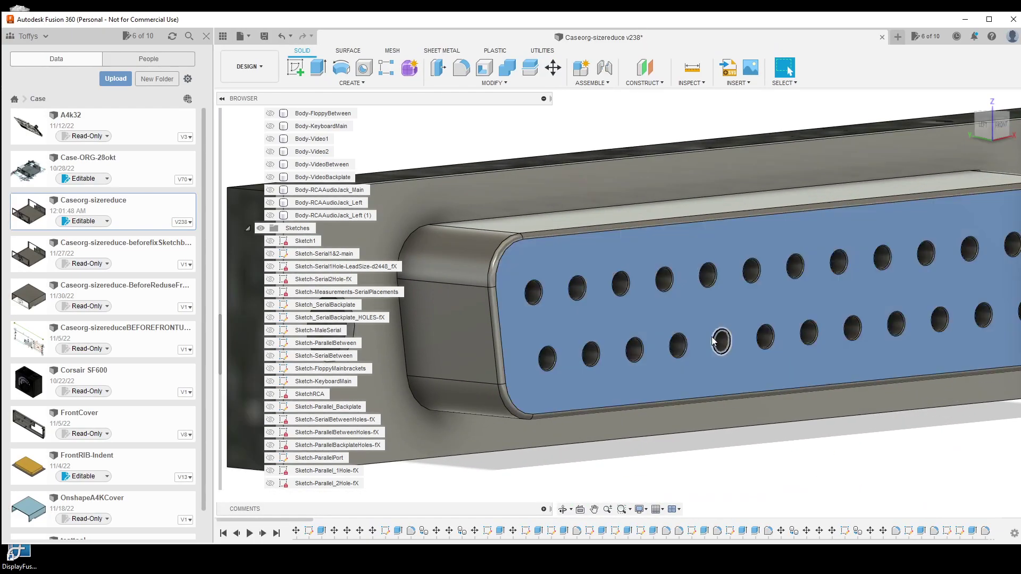
scroll(727, 470, "down", 5)
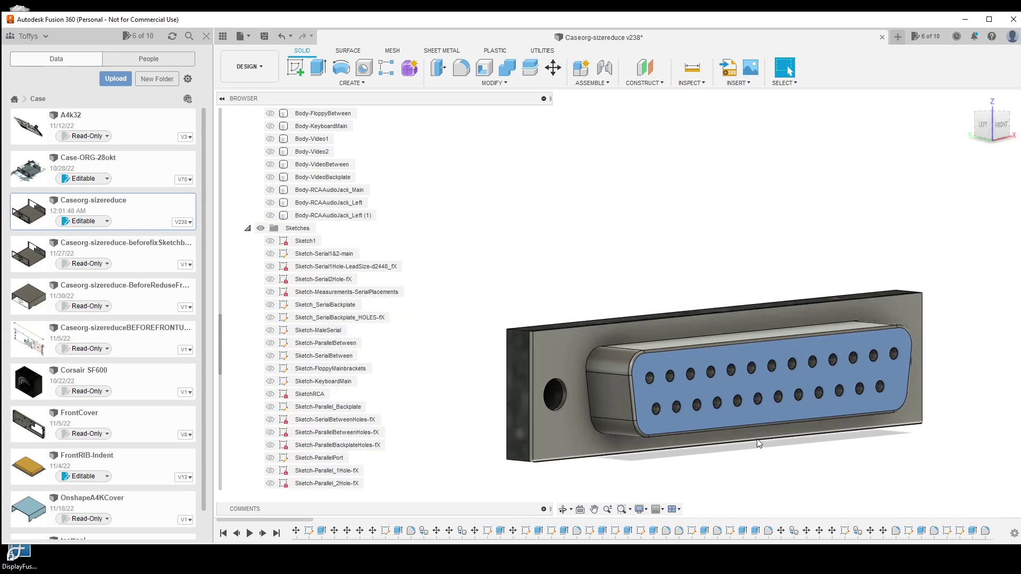